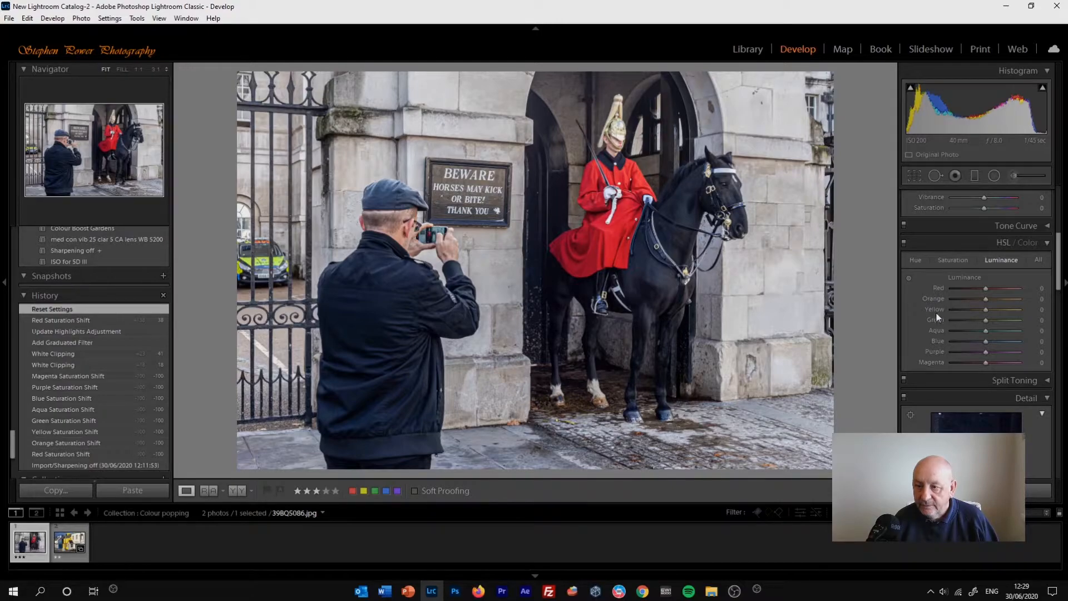
- Set the HSL saturation of all eight colours, from Red through Magenta, to -100
{"action": "left_click", "coordinate": [956, 259]}
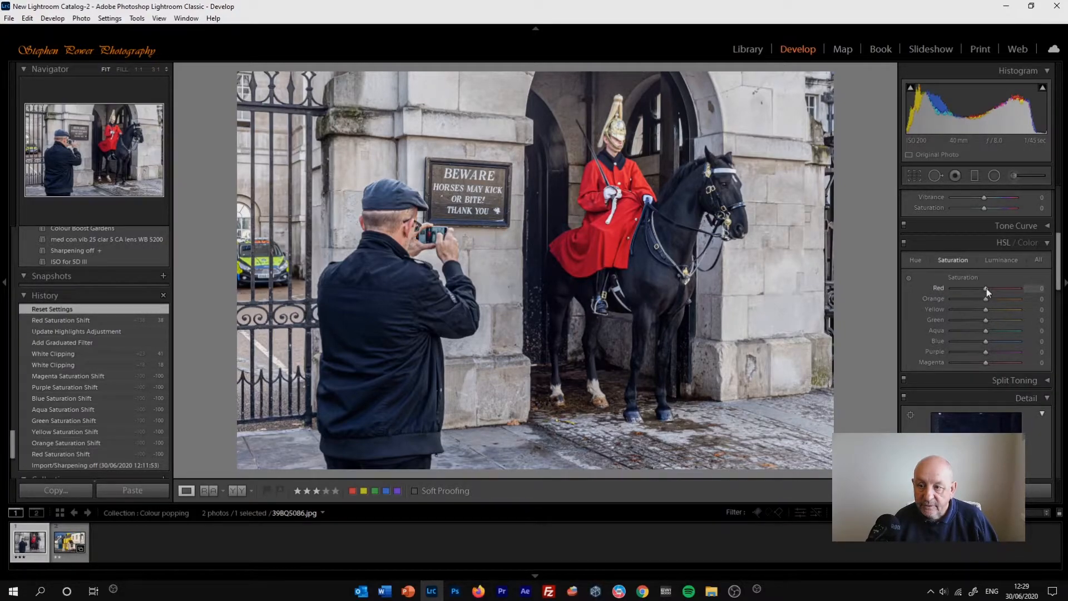
{"action": "left_click_drag", "start_coordinate": [986, 288], "coordinate": [907, 289]}
{"action": "left_click_drag", "start_coordinate": [986, 299], "coordinate": [917, 298]}
{"action": "left_click_drag", "start_coordinate": [985, 309], "coordinate": [929, 359]}
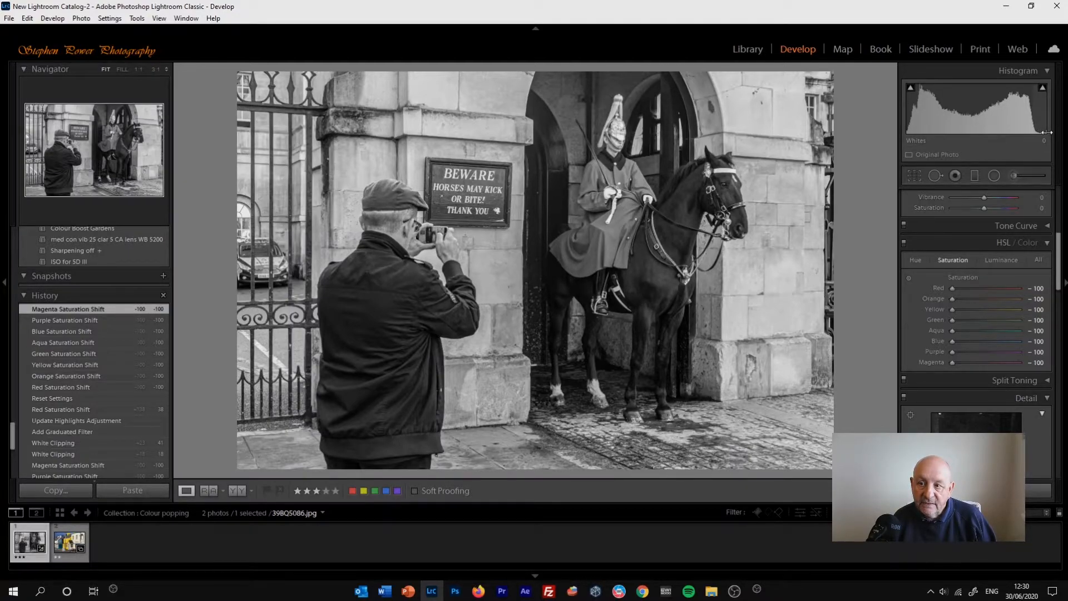
- Raise the photo's Whites to +35
{"action": "left_click_drag", "start_coordinate": [1039, 114], "coordinate": [1058, 114]}
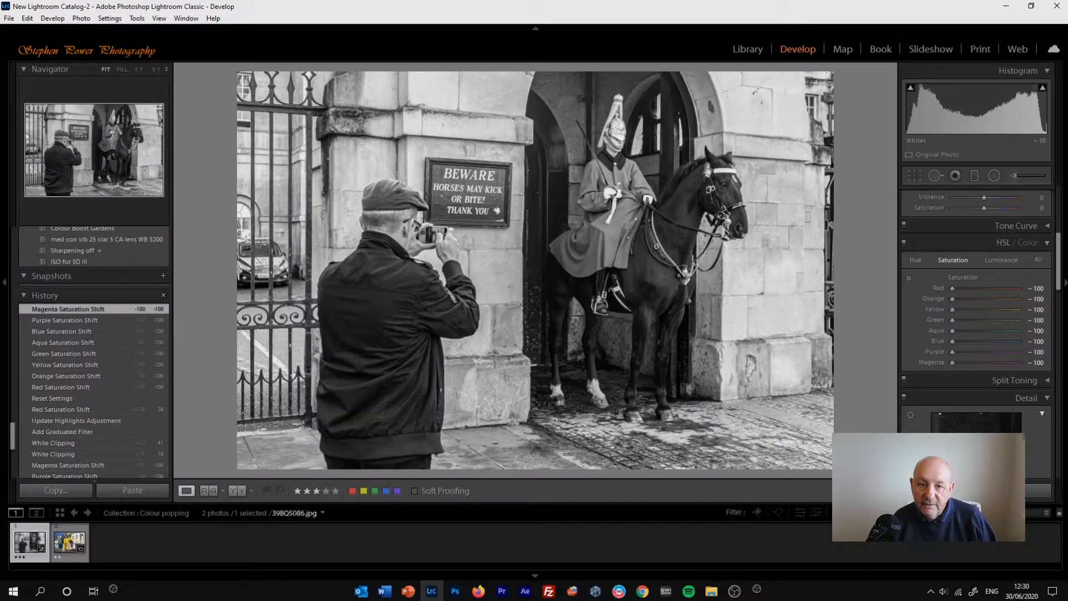
{"action": "left_click_drag", "start_coordinate": [1058, 114], "coordinate": [1055, 114]}
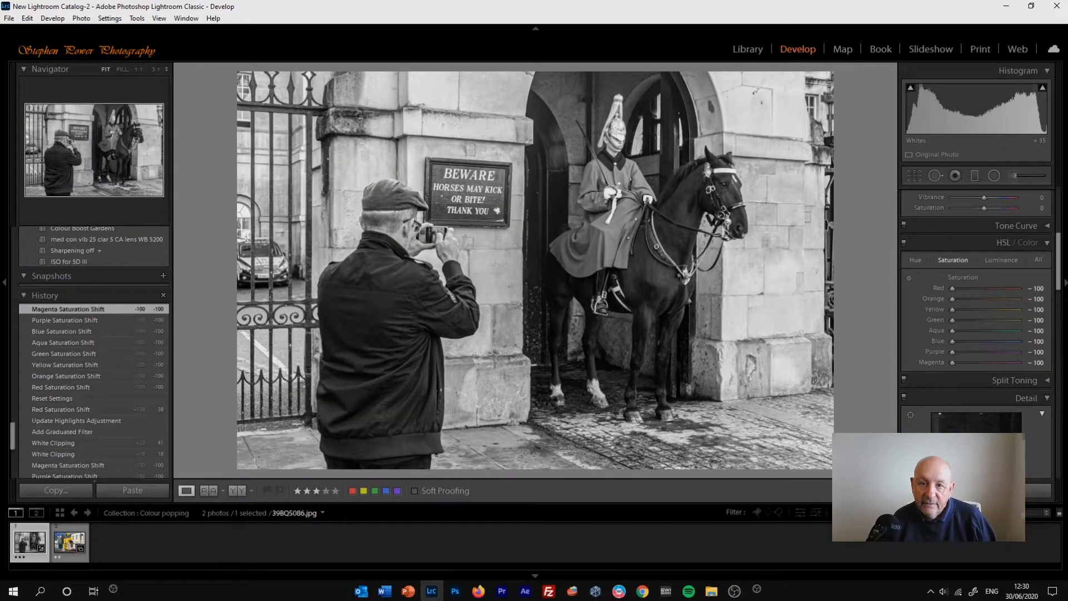
{"action": "left_click_drag", "start_coordinate": [1055, 114], "coordinate": [1054, 114]}
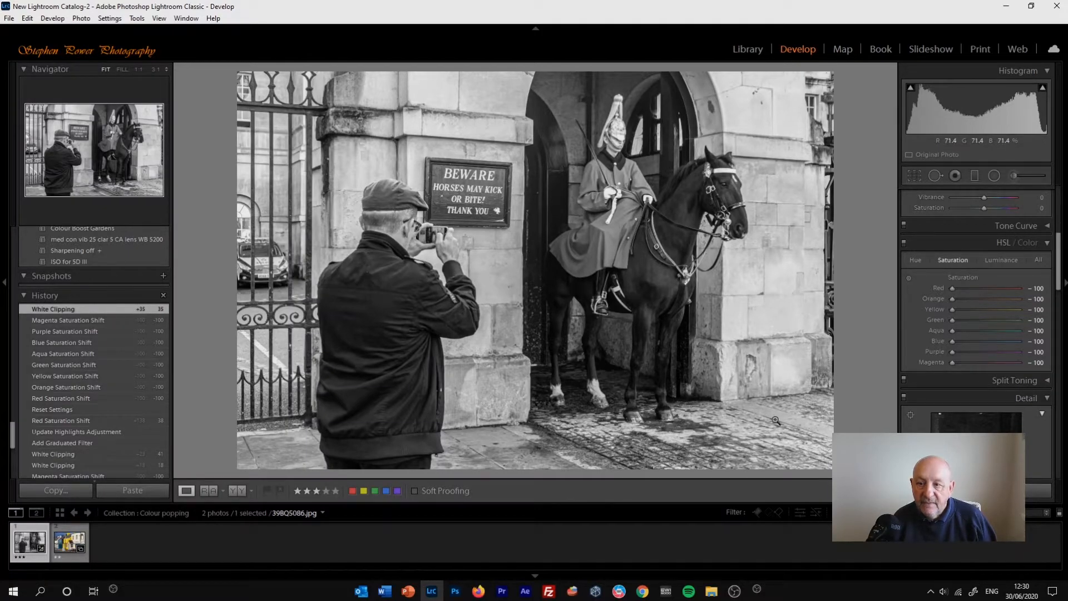
- Add a graduated filter running inward from the photo's right edge to the guard, with Highlights at -50
{"action": "left_click", "coordinate": [975, 175]}
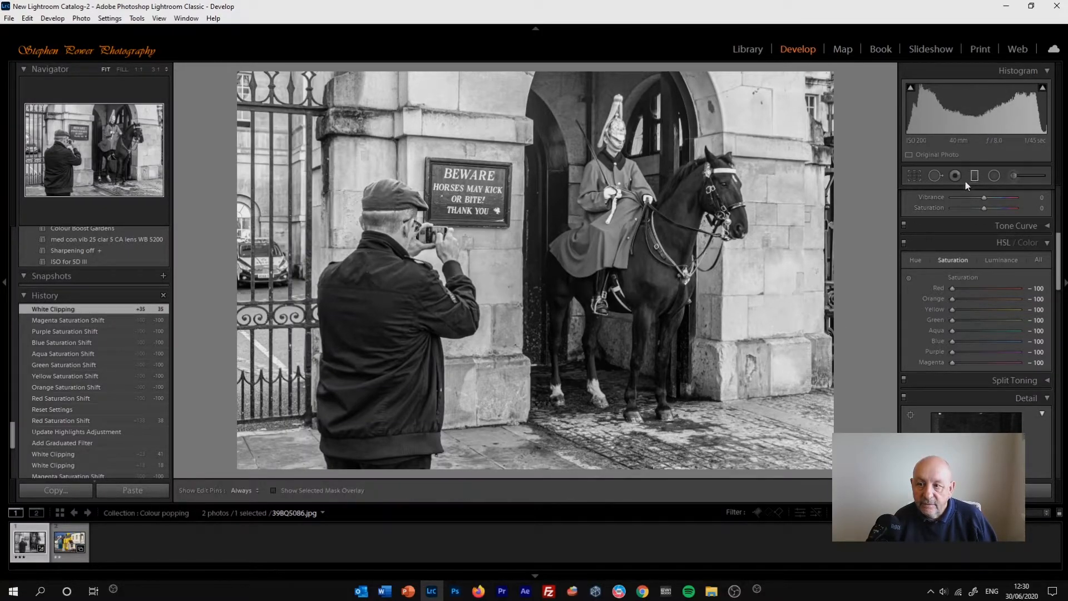
{"action": "left_click_drag", "start_coordinate": [852, 231], "coordinate": [564, 227]}
{"action": "left_click_drag", "start_coordinate": [983, 276], "coordinate": [966, 270]}
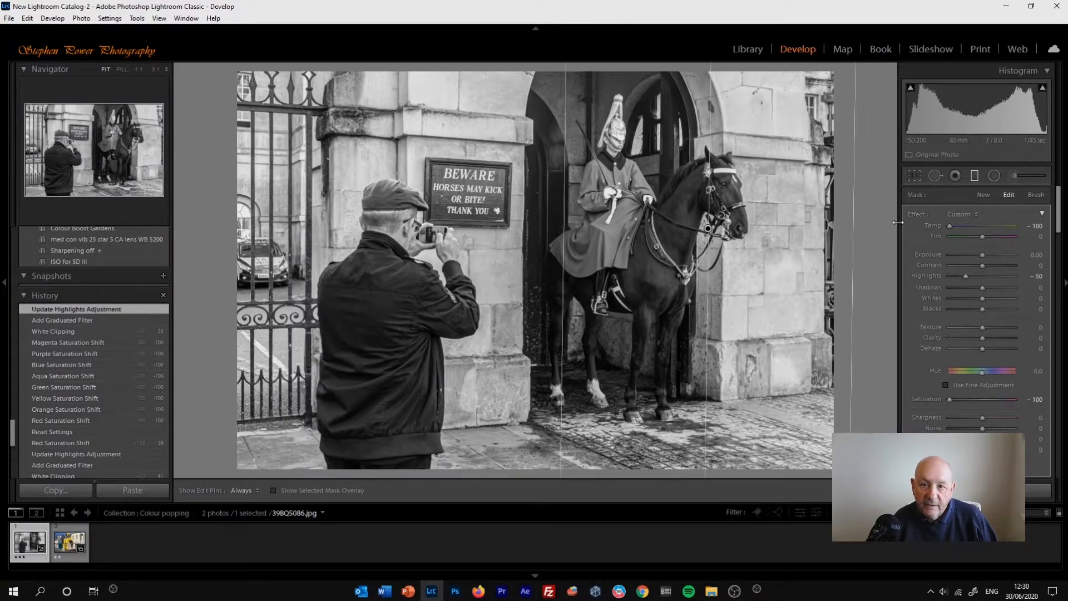
{"action": "left_click", "coordinate": [975, 177]}
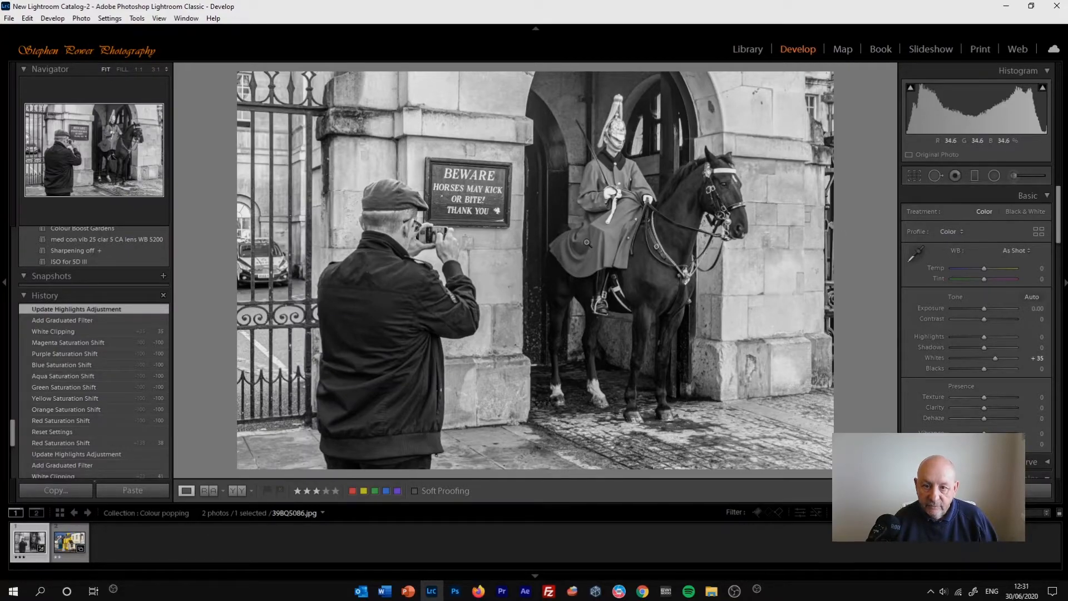
- Try raising the Red saturation to +18, and return it to -100
{"action": "left_click_drag", "start_coordinate": [1060, 234], "coordinate": [1063, 285]}
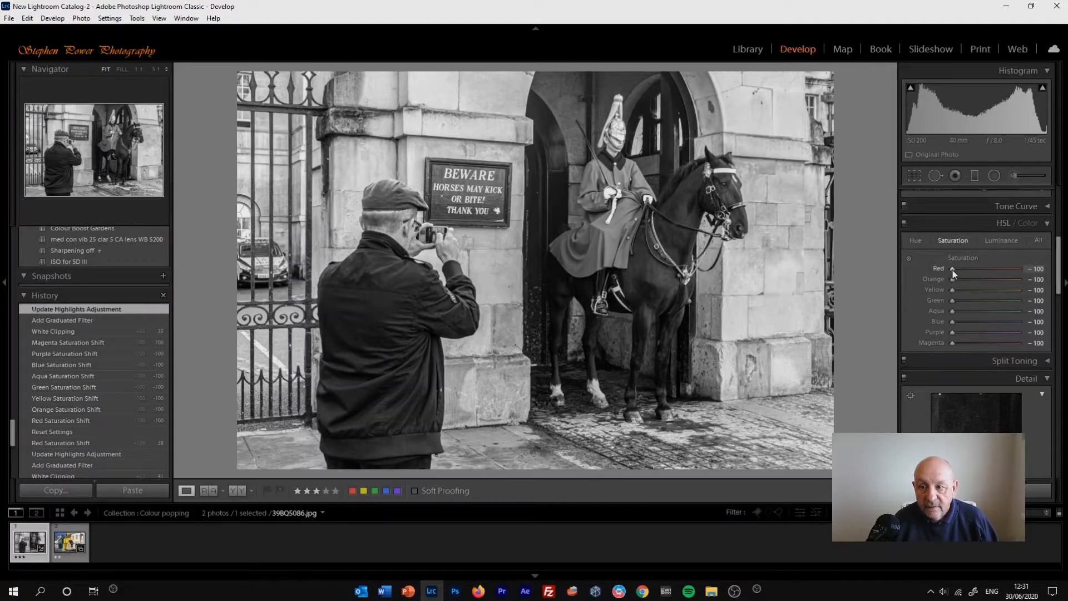
{"action": "left_click_drag", "start_coordinate": [954, 269], "coordinate": [976, 271]}
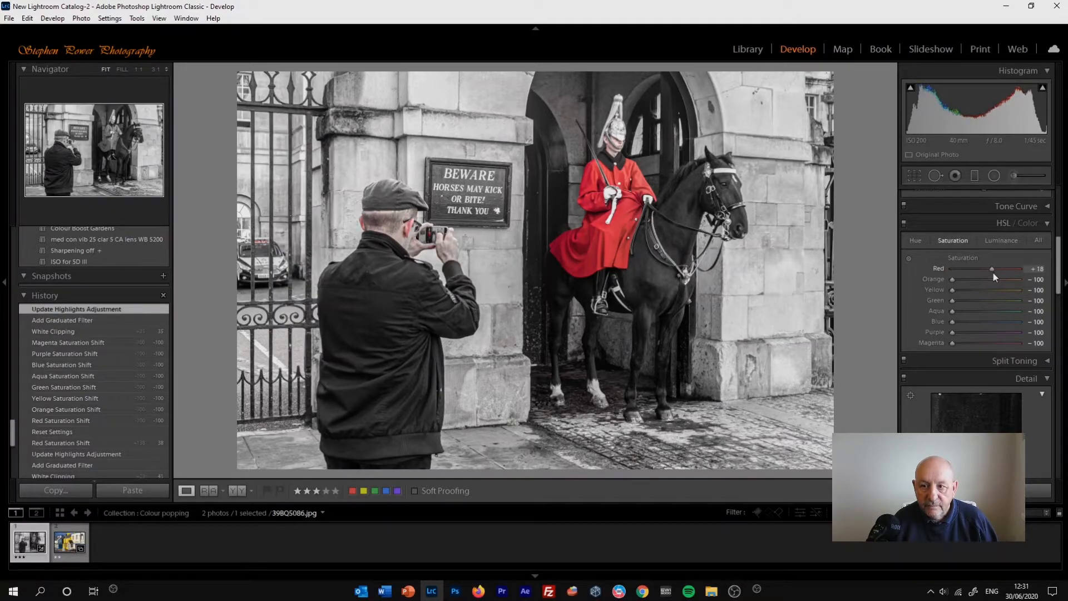
{"action": "left_click_drag", "start_coordinate": [991, 273], "coordinate": [953, 276]}
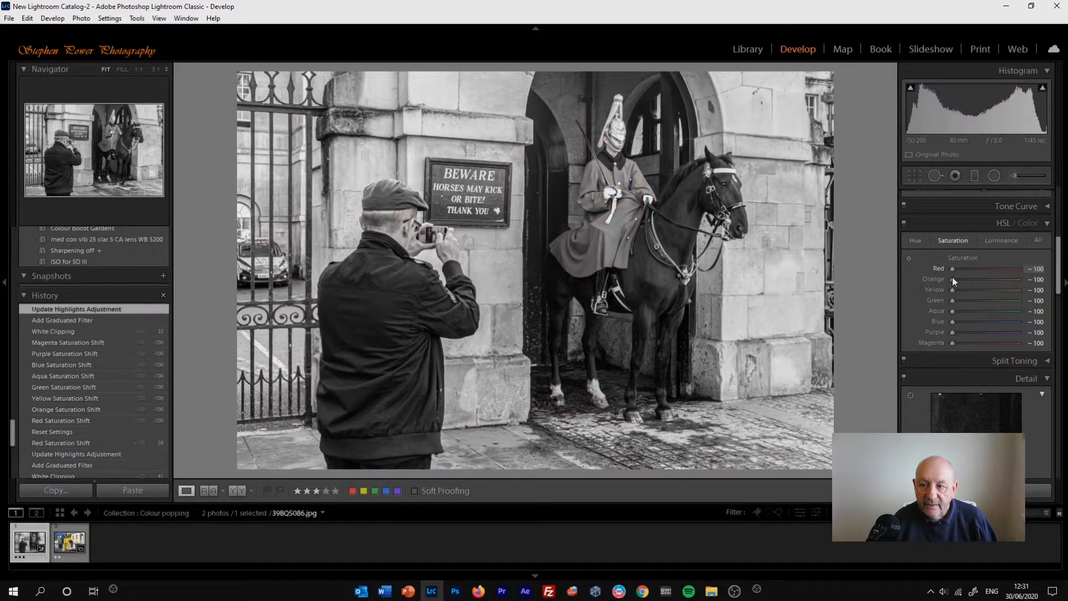
- Use targeted saturation adjustment on the guard's coat to bring Red to +11, and set Orange back to -100
{"action": "left_click", "coordinate": [909, 259]}
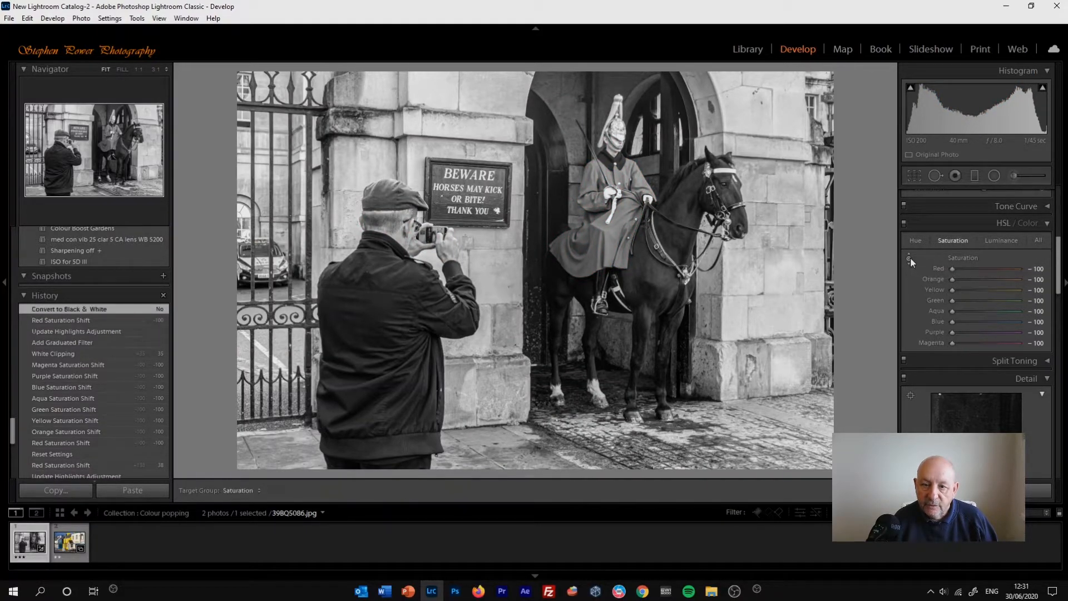
{"action": "mouse_move", "coordinate": [601, 238]}
{"action": "left_mouse_down"}
{"action": "mouse_move", "coordinate": [596, 223]}
{"action": "mouse_move", "coordinate": [593, 257]}
{"action": "left_mouse_up"}
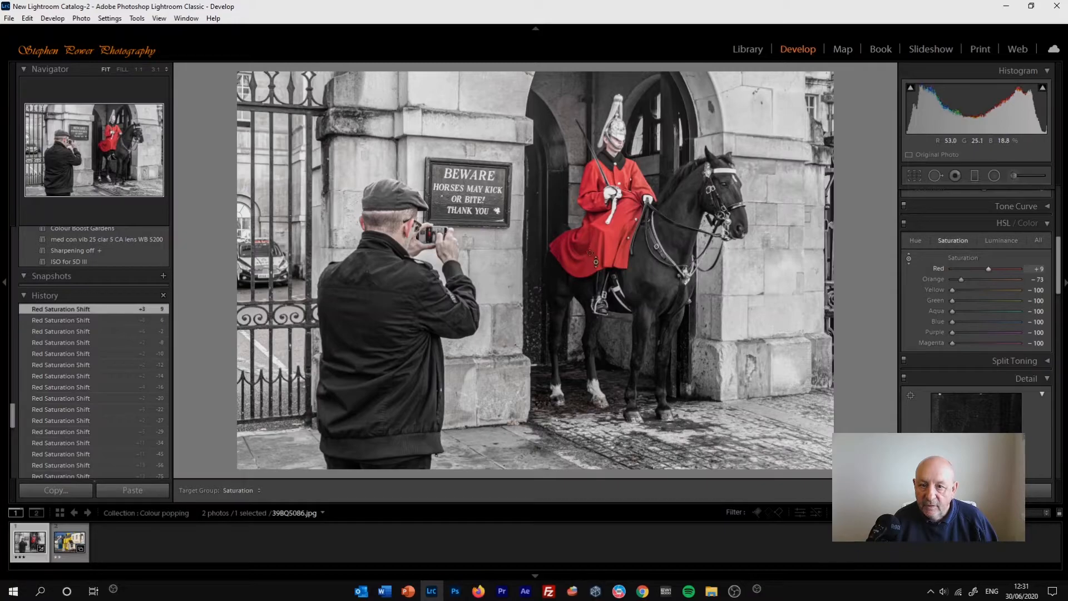
{"action": "left_click_drag", "start_coordinate": [961, 279], "coordinate": [947, 281]}
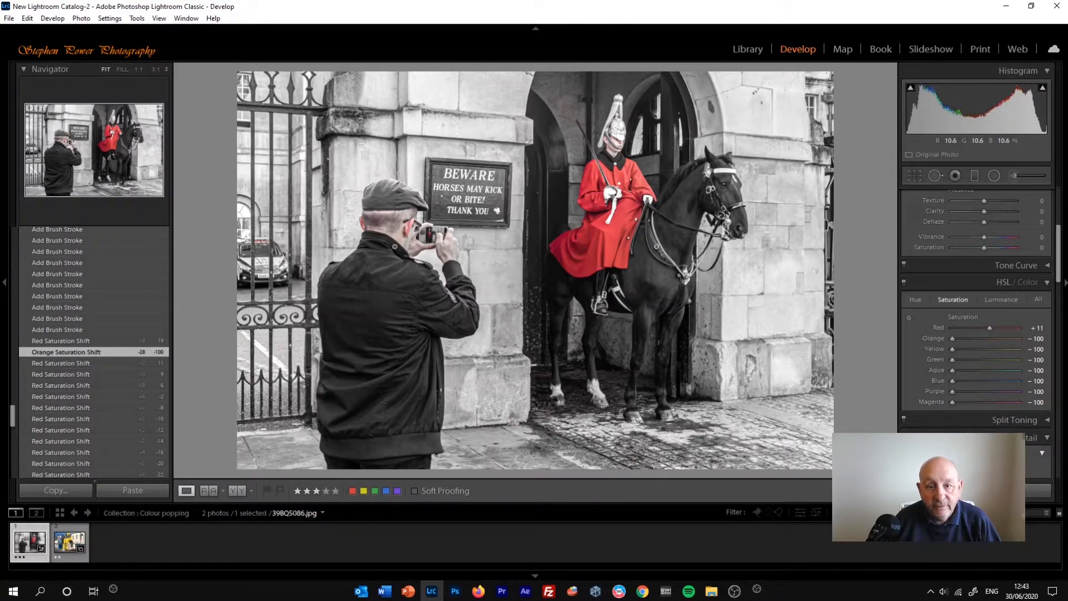
- Paint over the guard's face and ear with the Adjustment Brush at -100 saturation to remove the red skin tones
{"action": "left_click", "coordinate": [619, 143]}
{"action": "left_click_drag", "start_coordinate": [613, 151], "coordinate": [581, 223]}
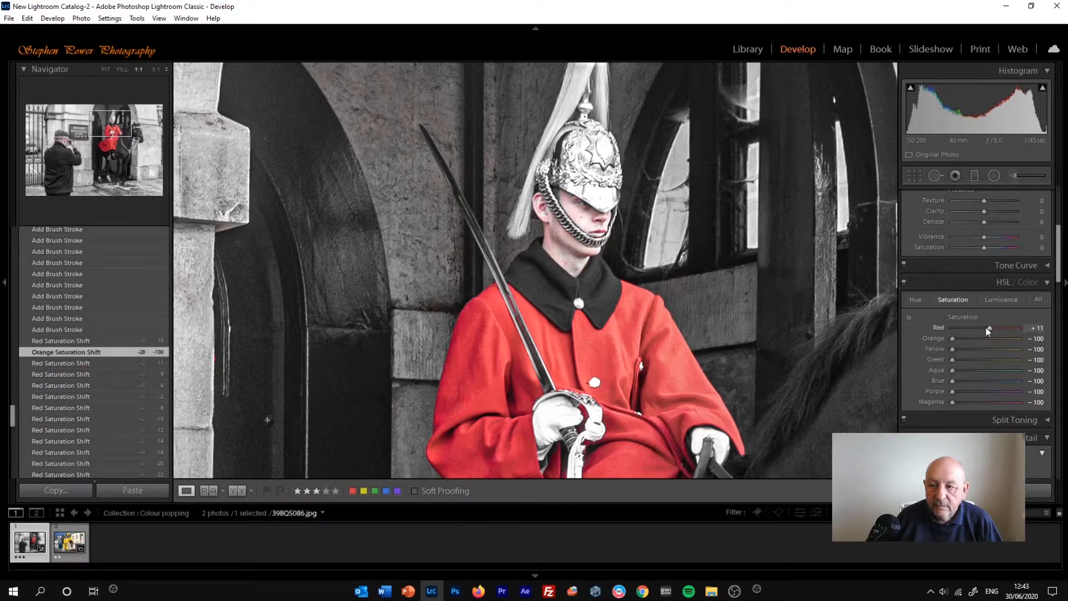
{"action": "left_click", "coordinate": [1017, 177]}
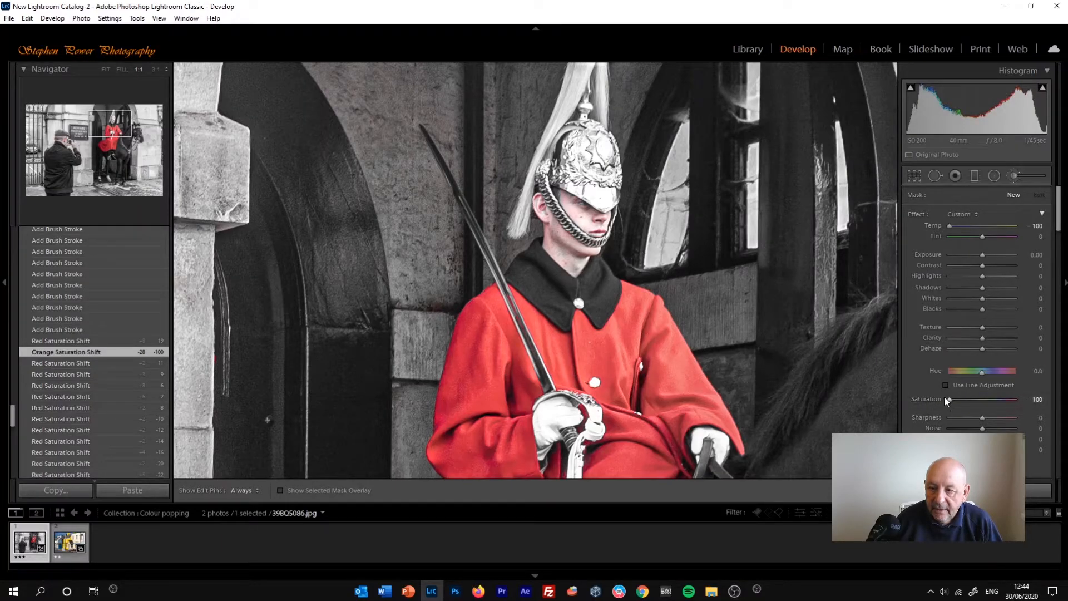
{"action": "key", "text": "h"}
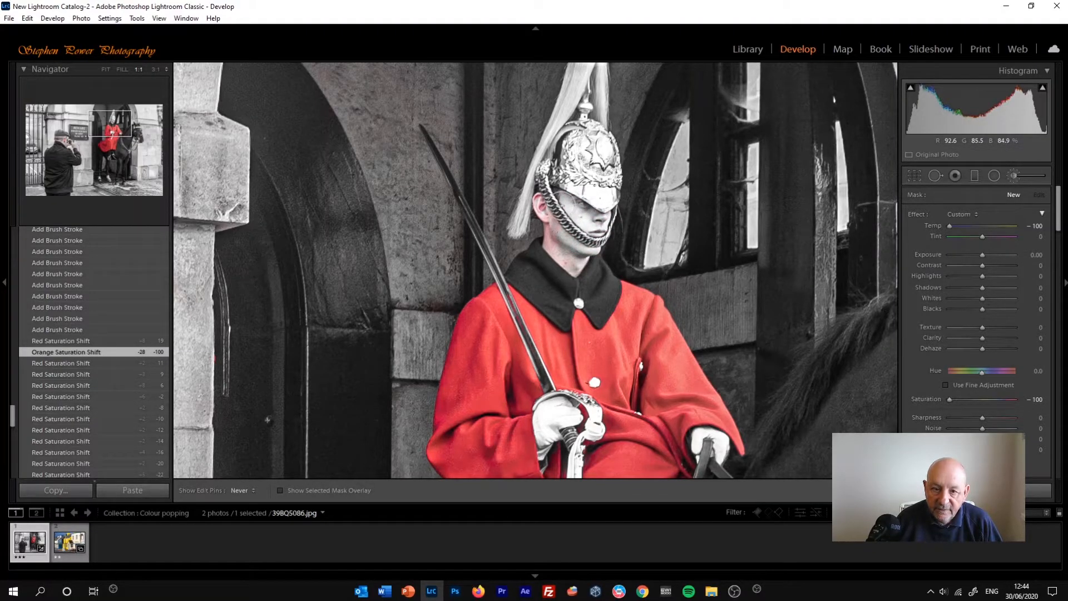
{"action": "key", "text": "h"}
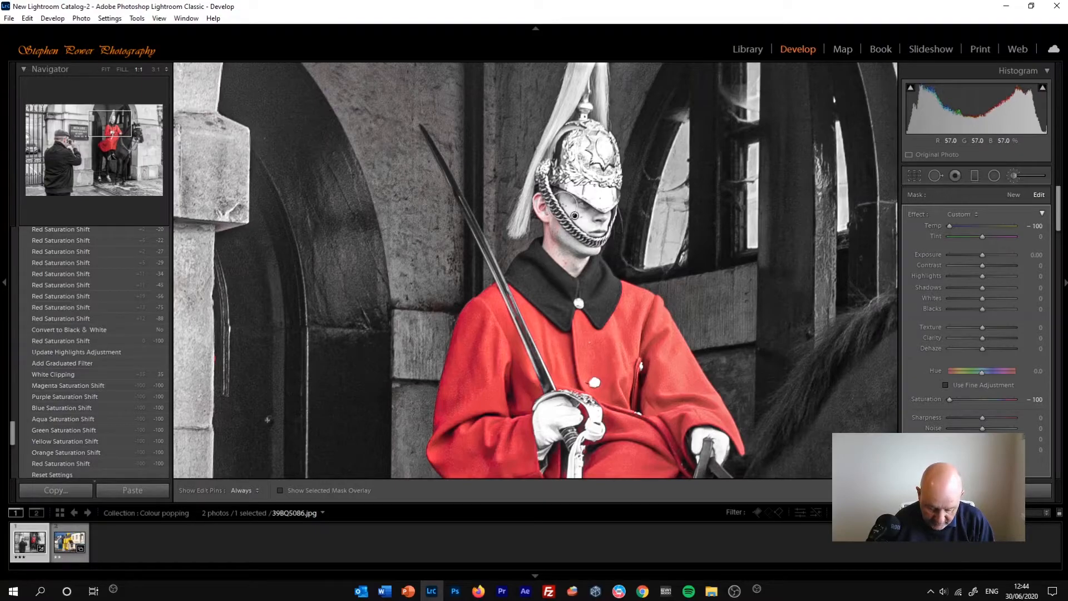
{"action": "key", "text": "h"}
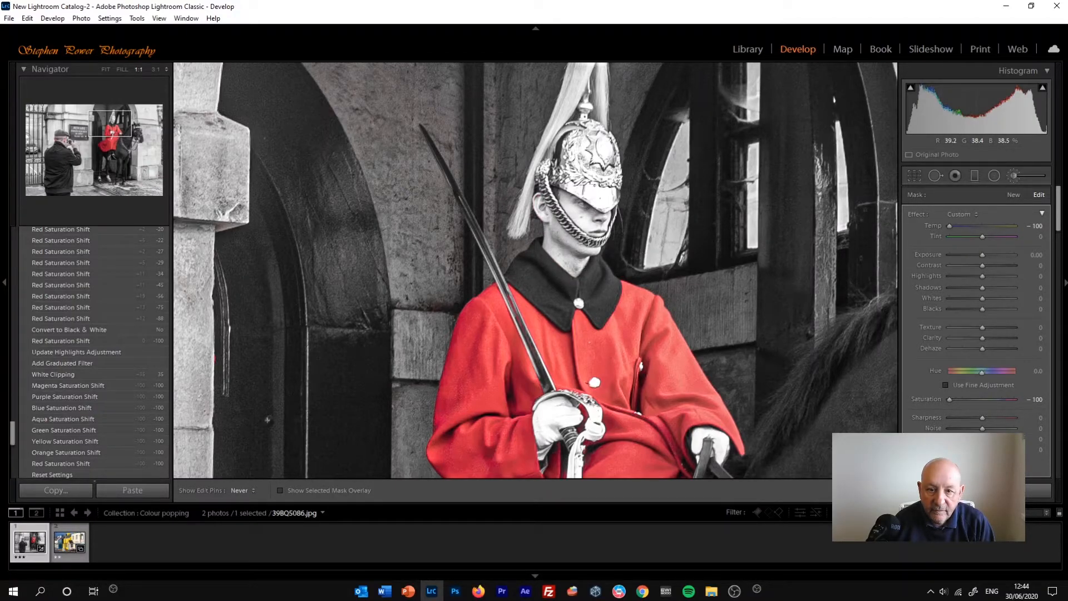
{"action": "left_click_drag", "start_coordinate": [590, 193], "coordinate": [586, 200]}
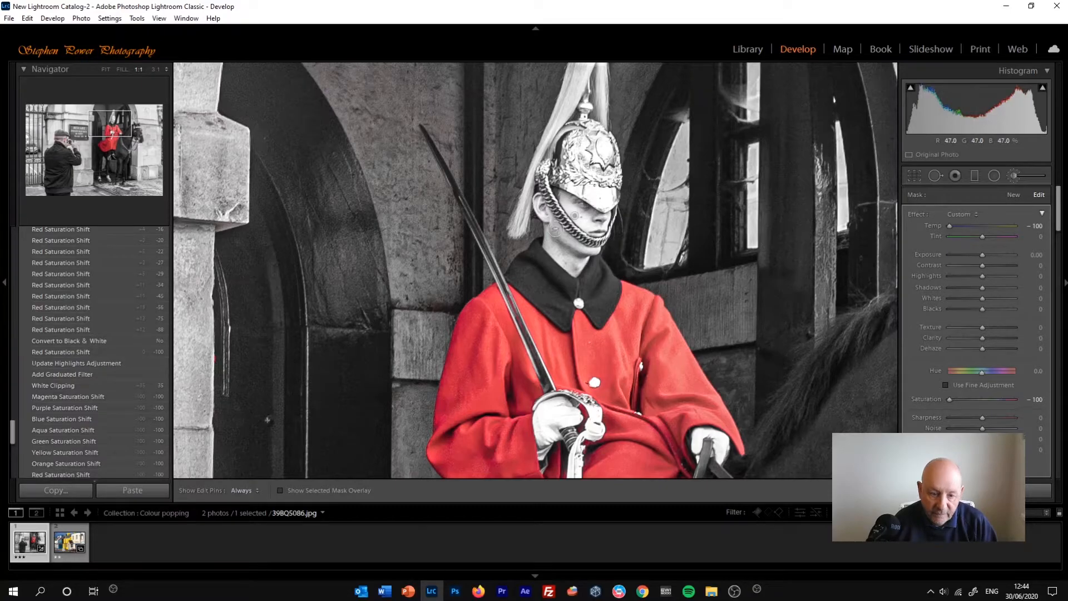
{"action": "key", "text": "h"}
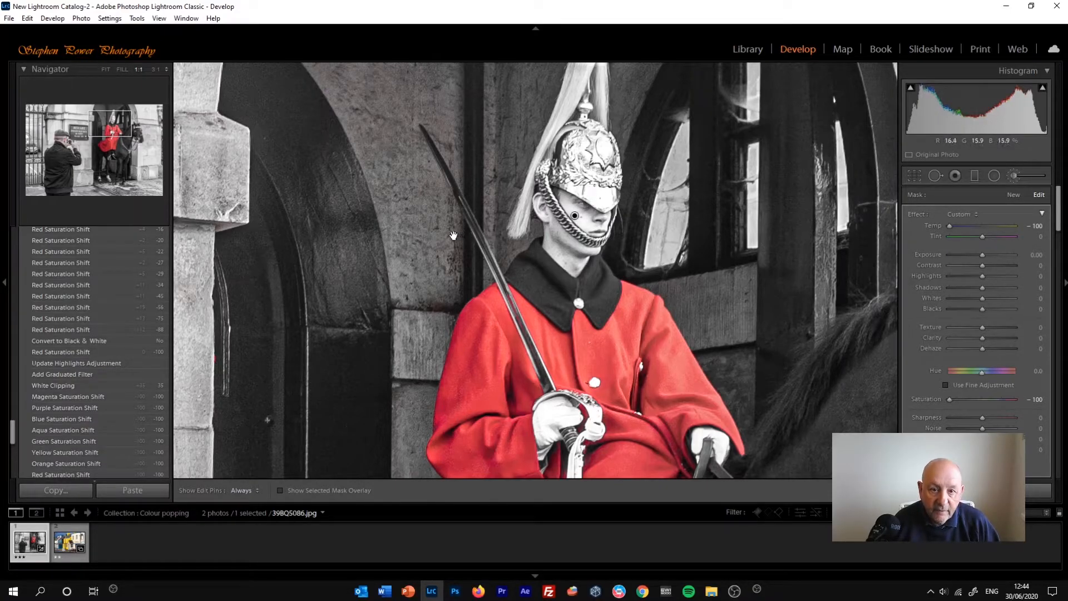
- Enlarge the brush and desaturate the hair, ears and neck of the man taking the picture
{"action": "left_click_drag", "start_coordinate": [448, 235], "coordinate": [822, 222]}
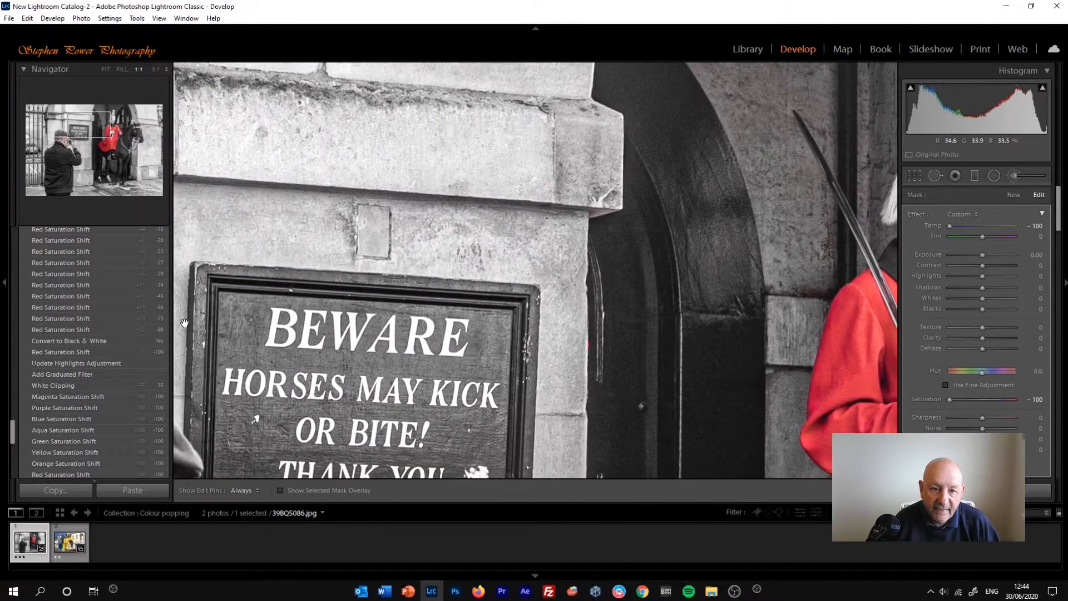
{"action": "left_click_drag", "start_coordinate": [220, 325], "coordinate": [498, 290]}
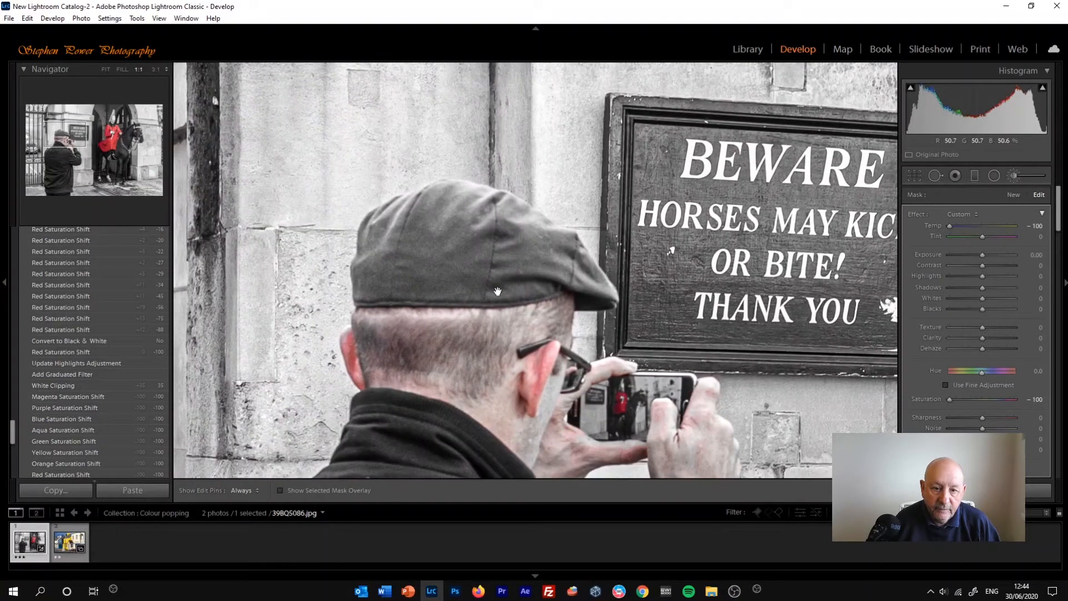
{"action": "left_click_drag", "start_coordinate": [502, 199], "coordinate": [504, 166]}
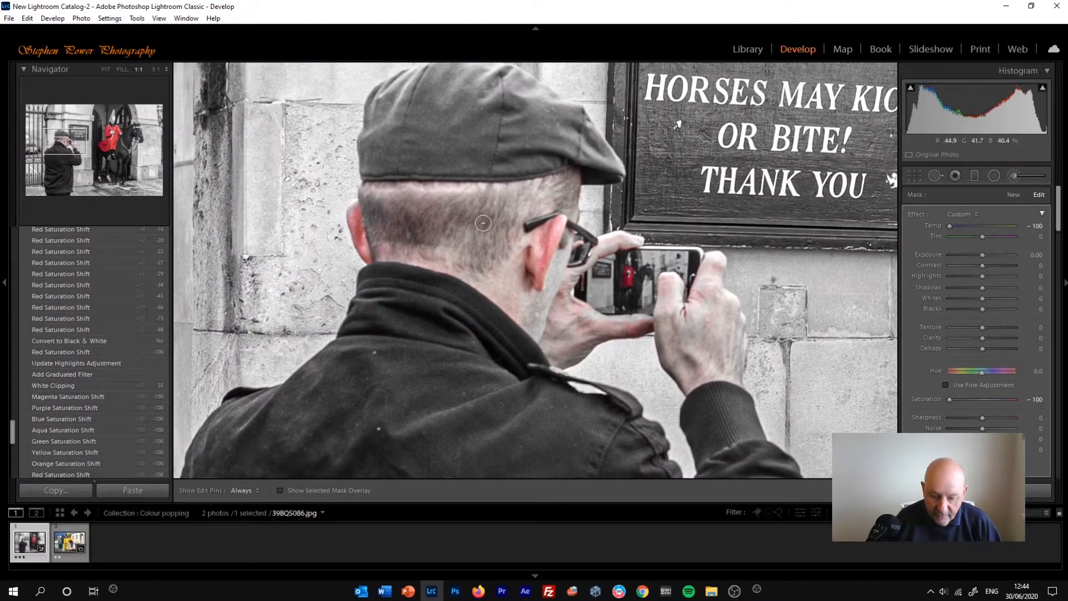
{"action": "key", "text": "bracketright"}
{"action": "key", "text": "bracketright"}
{"action": "key", "text": "bracketright"}
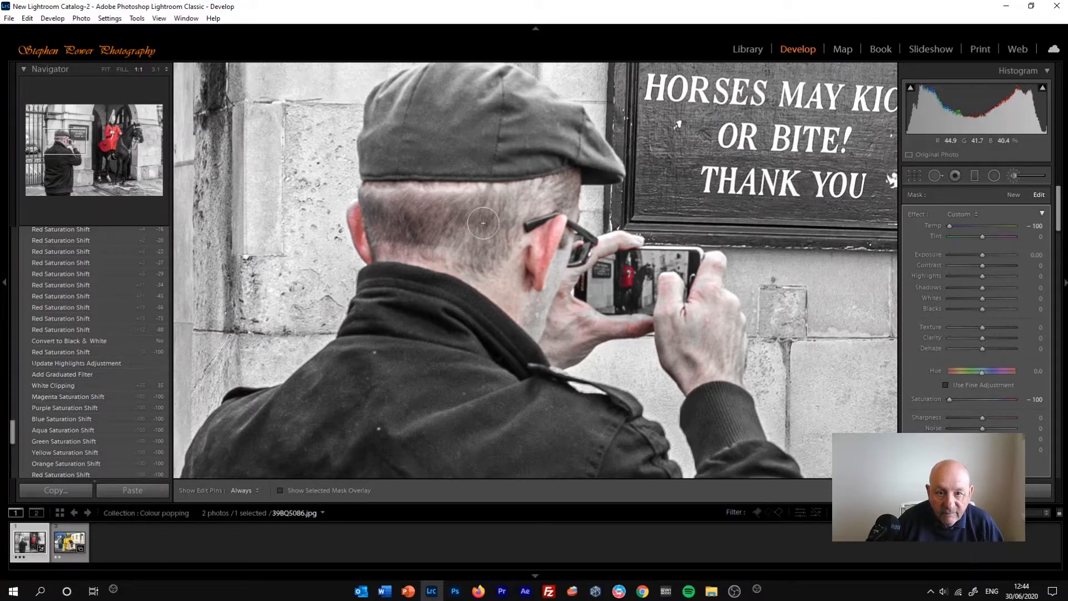
{"action": "key", "text": "h"}
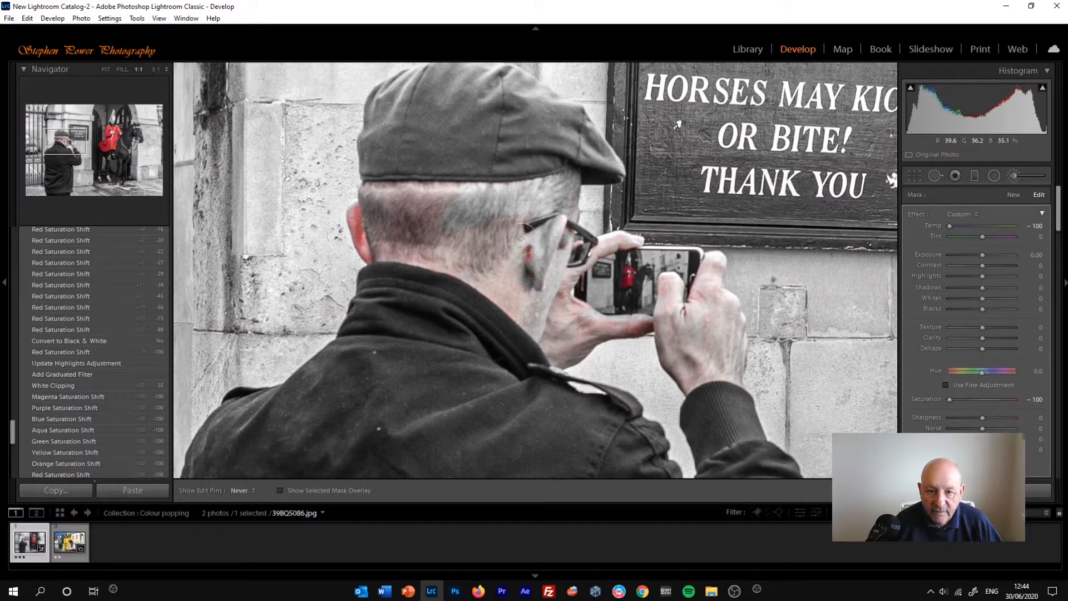
{"action": "mouse_move", "coordinate": [498, 220]}
{"action": "left_mouse_down"}
{"action": "mouse_move", "coordinate": [429, 215]}
{"action": "mouse_move", "coordinate": [436, 210]}
{"action": "mouse_move", "coordinate": [418, 199]}
{"action": "mouse_move", "coordinate": [454, 194]}
{"action": "mouse_move", "coordinate": [373, 190]}
{"action": "mouse_move", "coordinate": [383, 219]}
{"action": "mouse_move", "coordinate": [372, 208]}
{"action": "mouse_move", "coordinate": [357, 237]}
{"action": "mouse_move", "coordinate": [356, 210]}
{"action": "mouse_move", "coordinate": [361, 237]}
{"action": "mouse_move", "coordinate": [367, 211]}
{"action": "left_mouse_up"}
{"action": "mouse_move", "coordinate": [438, 253]}
{"action": "left_mouse_down"}
{"action": "mouse_move", "coordinate": [468, 276]}
{"action": "mouse_move", "coordinate": [430, 261]}
{"action": "mouse_move", "coordinate": [486, 269]}
{"action": "mouse_move", "coordinate": [489, 285]}
{"action": "mouse_move", "coordinate": [521, 282]}
{"action": "mouse_move", "coordinate": [525, 311]}
{"action": "mouse_move", "coordinate": [521, 266]}
{"action": "left_mouse_up"}
{"action": "key", "text": "h"}
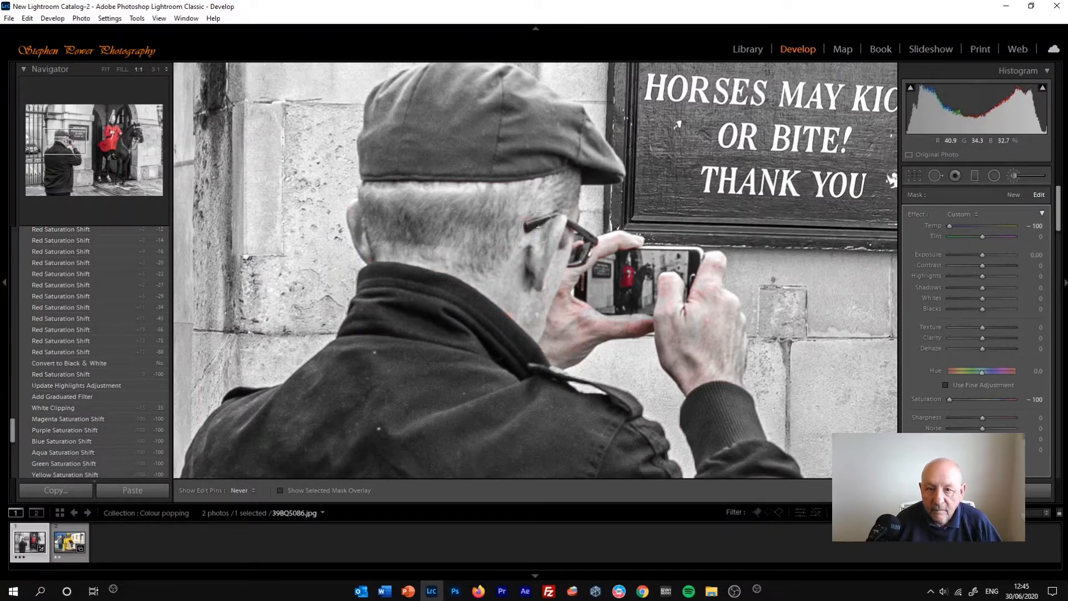
- Brush away the remaining skin colour on the photographer's face and both hands, keeping the red on the phone screen
{"action": "left_click_drag", "start_coordinate": [541, 225], "coordinate": [528, 226]}
{"action": "left_click", "coordinate": [510, 230]}
{"action": "mouse_move", "coordinate": [559, 323]}
{"action": "left_mouse_down"}
{"action": "mouse_move", "coordinate": [576, 346]}
{"action": "mouse_move", "coordinate": [551, 350]}
{"action": "left_mouse_up"}
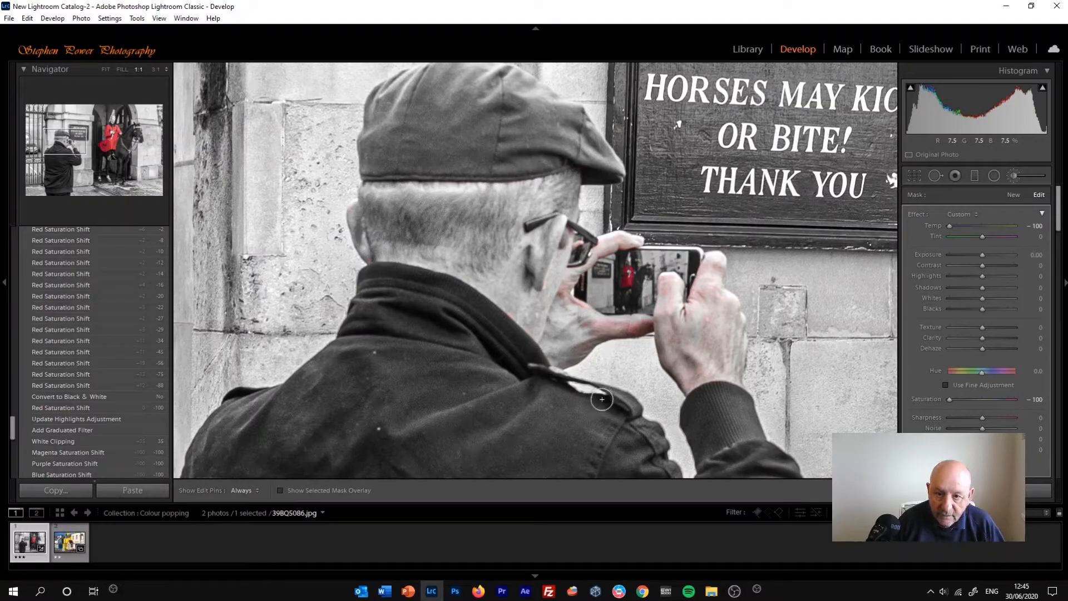
{"action": "left_click_drag", "start_coordinate": [574, 259], "coordinate": [573, 232]}
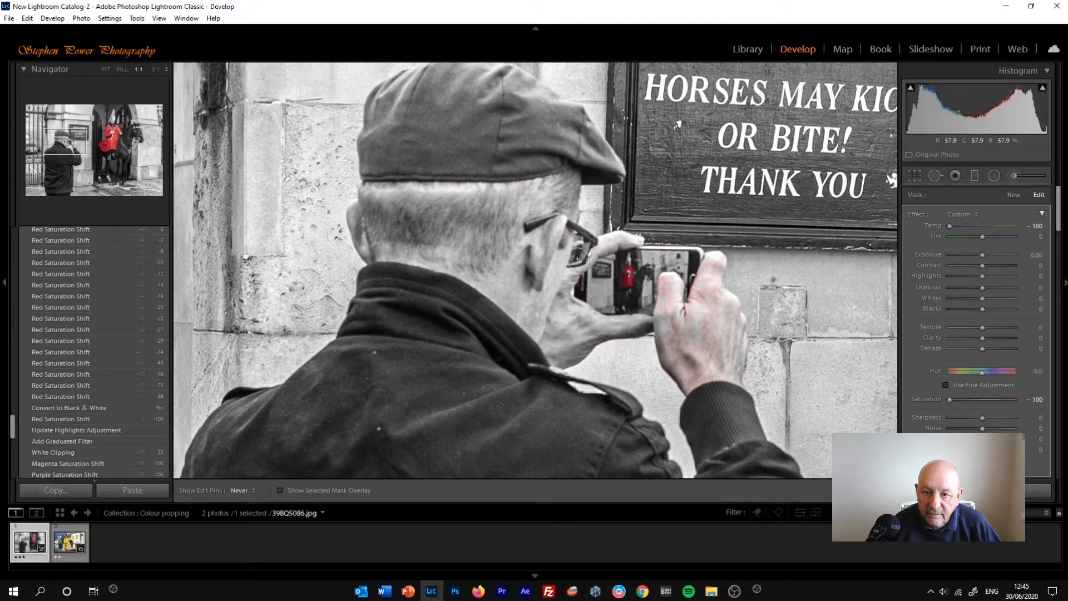
{"action": "left_click_drag", "start_coordinate": [532, 346], "coordinate": [536, 339]}
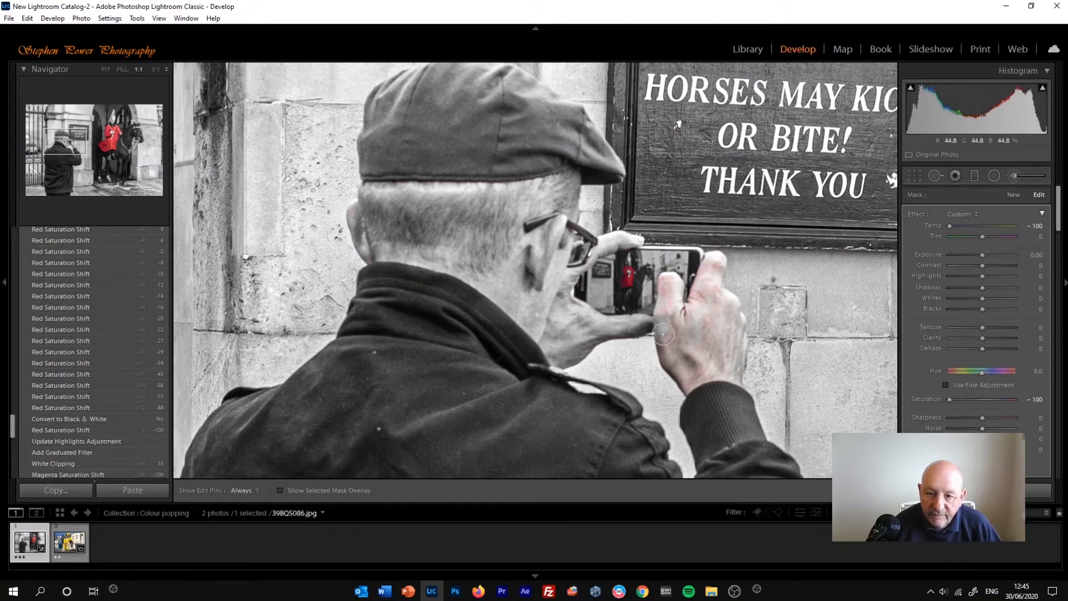
{"action": "key", "text": "h"}
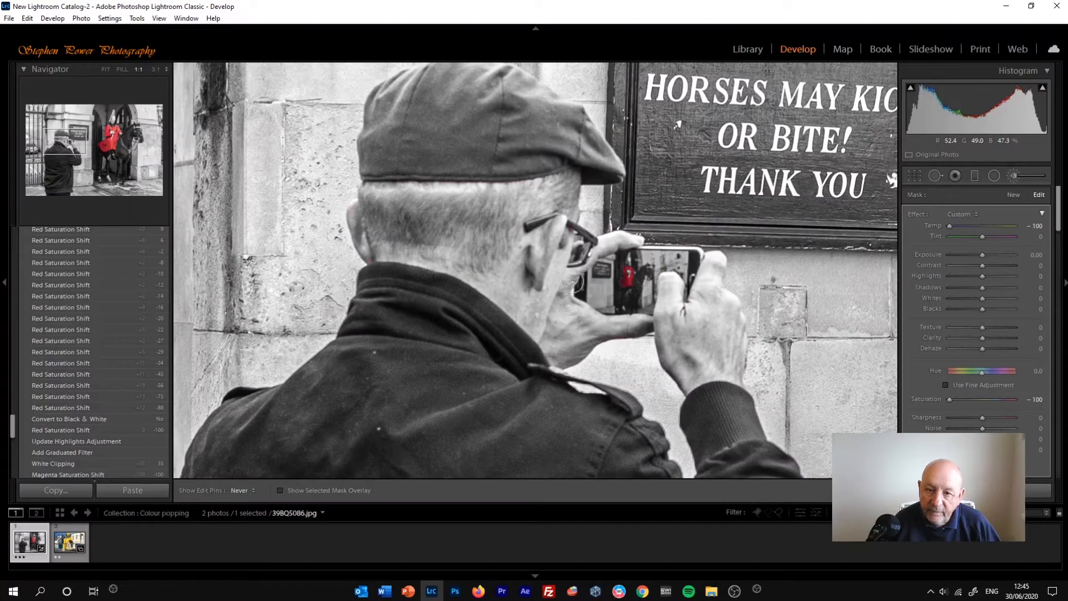
- Desaturate the red markings on the police car's roof behind the gate, and finish brushing
{"action": "mouse_move", "coordinate": [558, 300]}
{"action": "left_mouse_down"}
{"action": "mouse_move", "coordinate": [566, 376]}
{"action": "mouse_move", "coordinate": [556, 348]}
{"action": "mouse_move", "coordinate": [481, 302]}
{"action": "mouse_move", "coordinate": [415, 214]}
{"action": "left_mouse_up"}
{"action": "left_click_drag", "start_coordinate": [464, 405], "coordinate": [678, 359]}
{"action": "left_click_drag", "start_coordinate": [732, 381], "coordinate": [460, 310]}
{"action": "left_click_drag", "start_coordinate": [305, 305], "coordinate": [543, 310]}
{"action": "left_click_drag", "start_coordinate": [381, 278], "coordinate": [553, 292]}
{"action": "left_click_drag", "start_coordinate": [414, 272], "coordinate": [535, 300]}
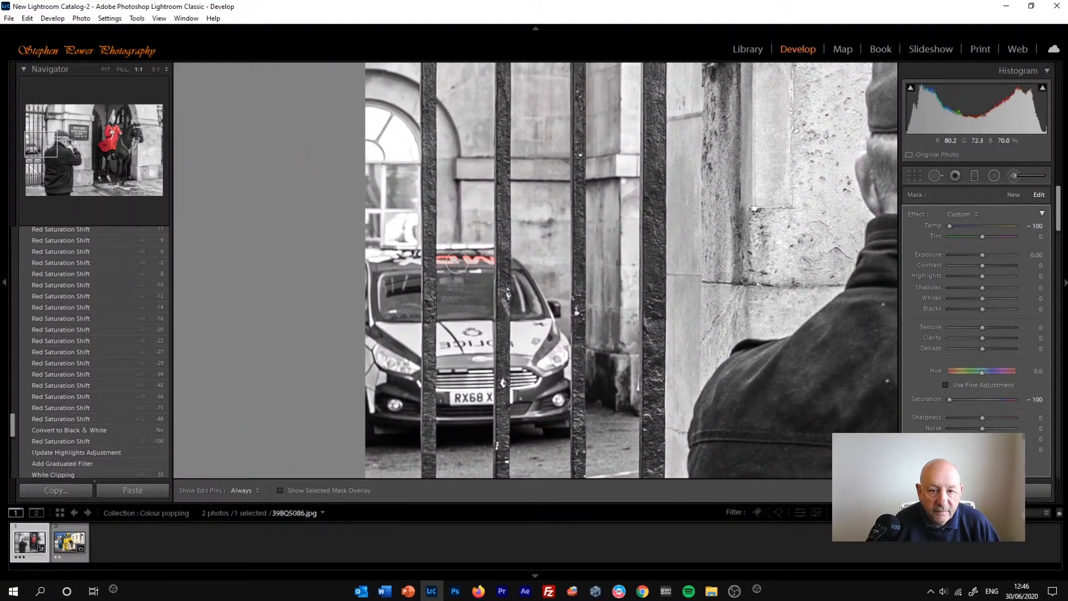
{"action": "mouse_move", "coordinate": [497, 260]}
{"action": "left_mouse_down"}
{"action": "mouse_move", "coordinate": [434, 252]}
{"action": "mouse_move", "coordinate": [419, 257]}
{"action": "mouse_move", "coordinate": [452, 262]}
{"action": "mouse_move", "coordinate": [427, 256]}
{"action": "mouse_move", "coordinate": [426, 267]}
{"action": "mouse_move", "coordinate": [448, 260]}
{"action": "mouse_move", "coordinate": [429, 259]}
{"action": "mouse_move", "coordinate": [426, 239]}
{"action": "mouse_move", "coordinate": [443, 263]}
{"action": "left_mouse_up"}
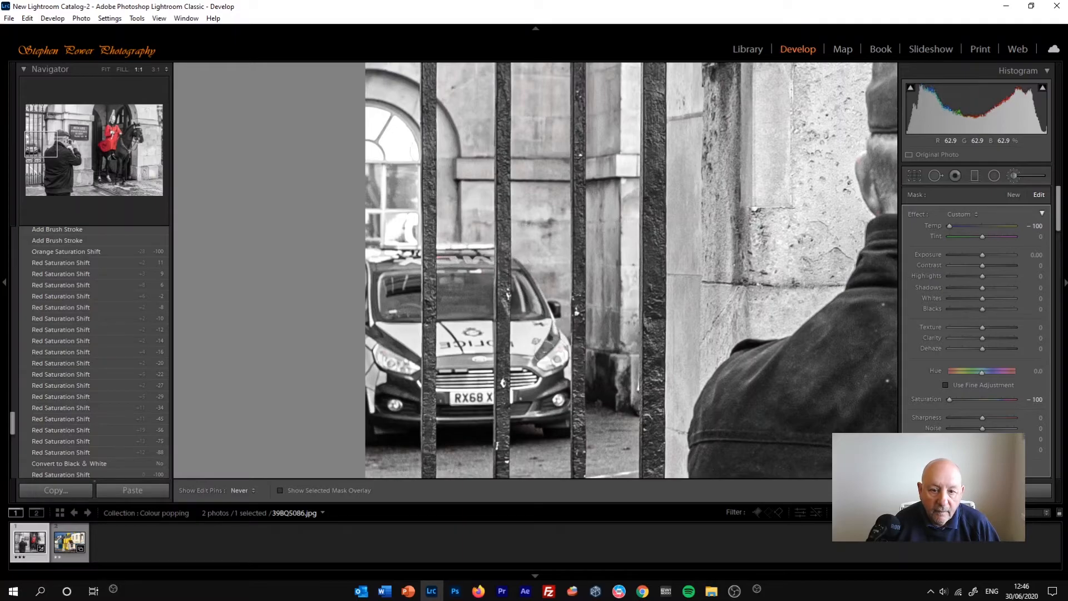
{"action": "mouse_move", "coordinate": [439, 278]}
{"action": "left_mouse_down"}
{"action": "mouse_move", "coordinate": [419, 258]}
{"action": "mouse_move", "coordinate": [456, 269]}
{"action": "left_mouse_up"}
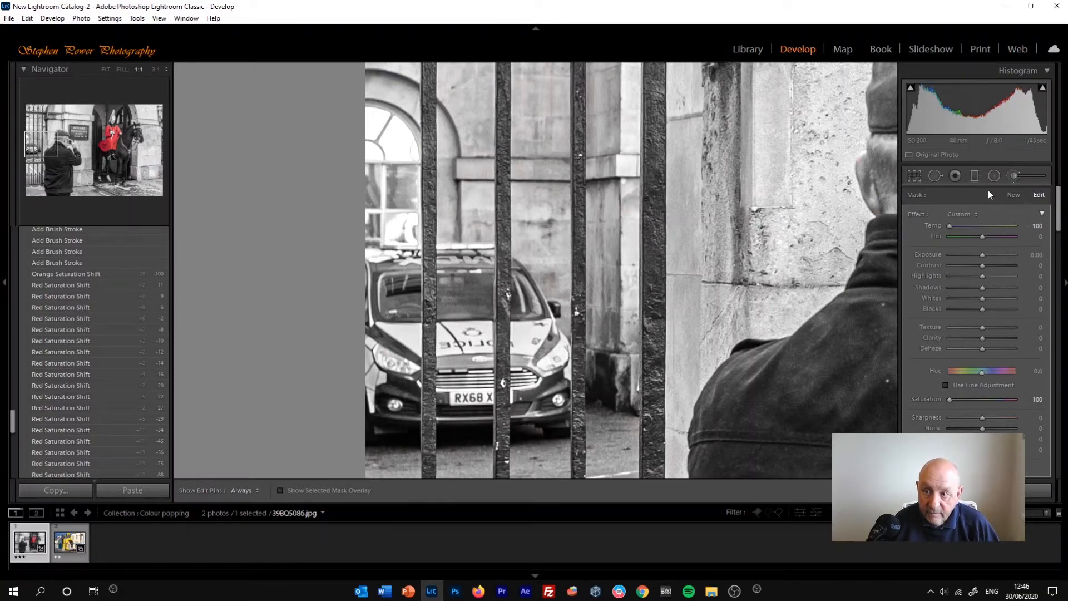
{"action": "left_click", "coordinate": [1019, 178]}
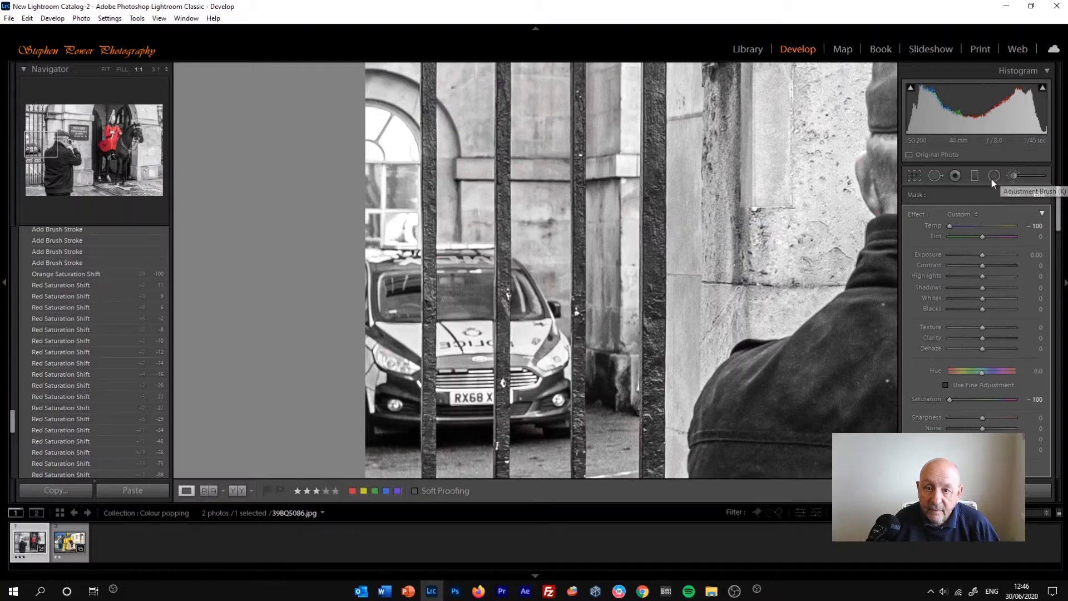
{"action": "left_click", "coordinate": [774, 221]}
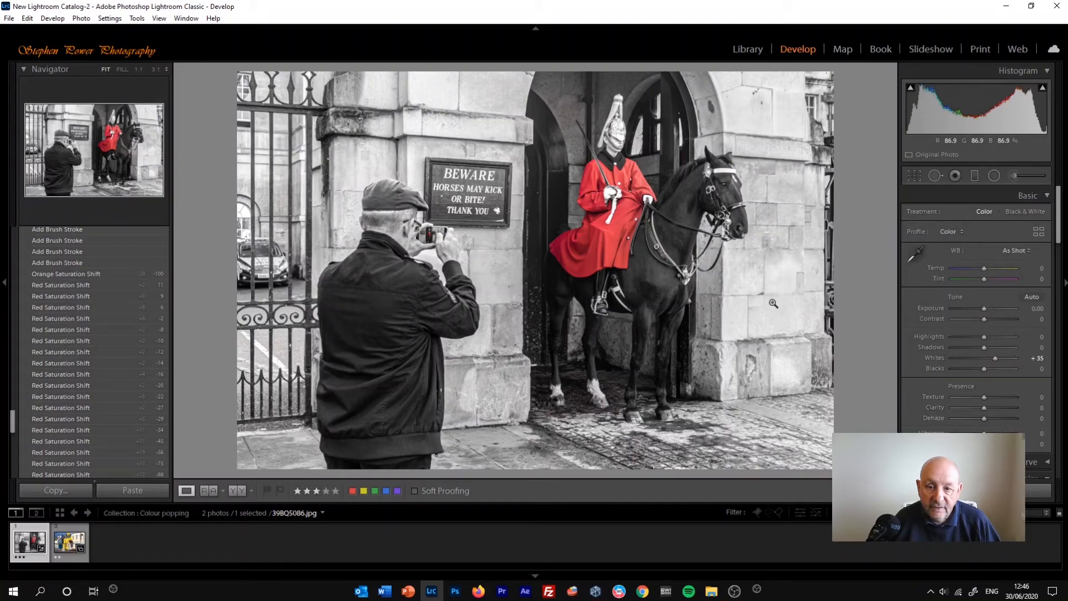
{"action": "left_click", "coordinate": [1020, 176]}
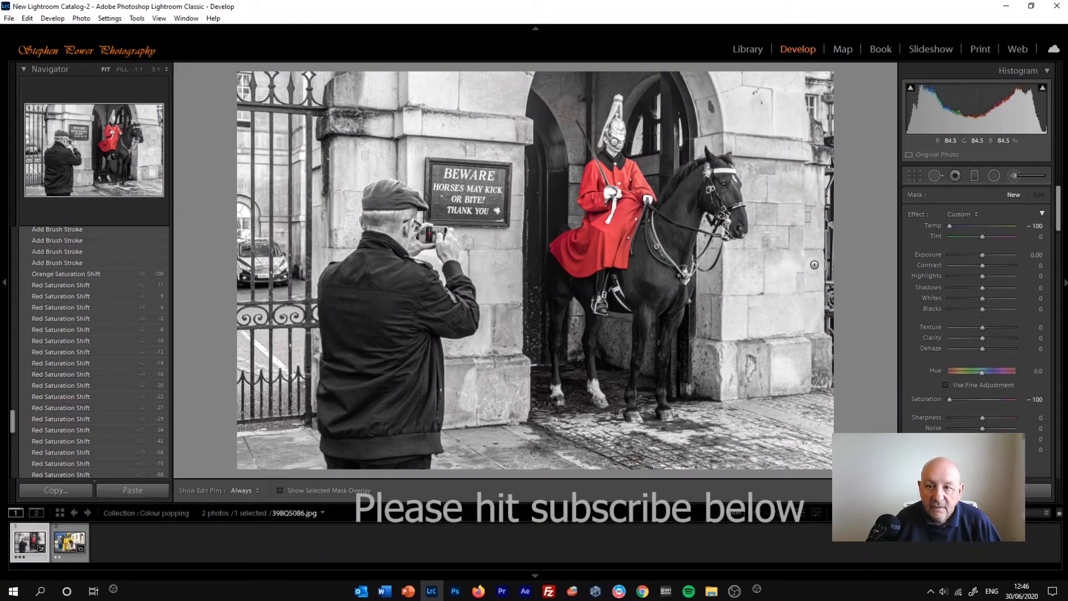
{"action": "left_click", "coordinate": [1014, 177]}
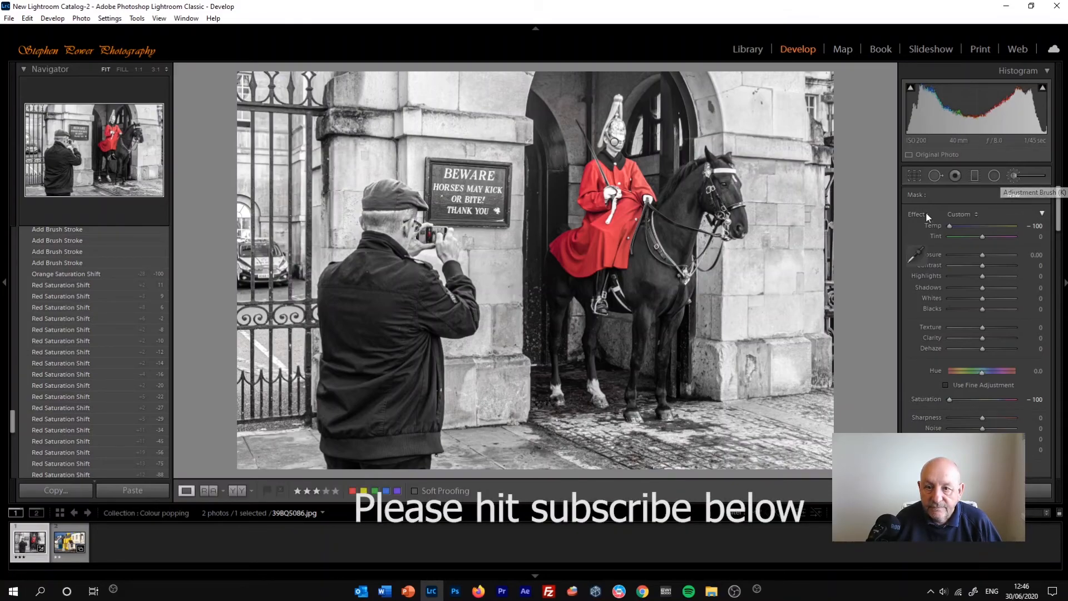